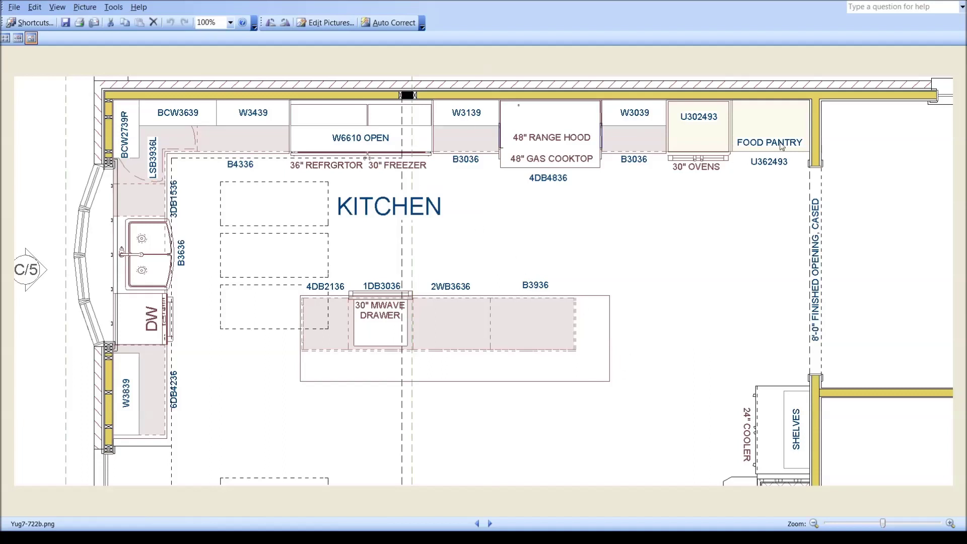
- Flip between kitchen plans 722b–722d, then advance to the 723a1 and revised cabinet wall elevations
click(477, 524)
click(477, 523)
click(489, 523)
click(490, 524)
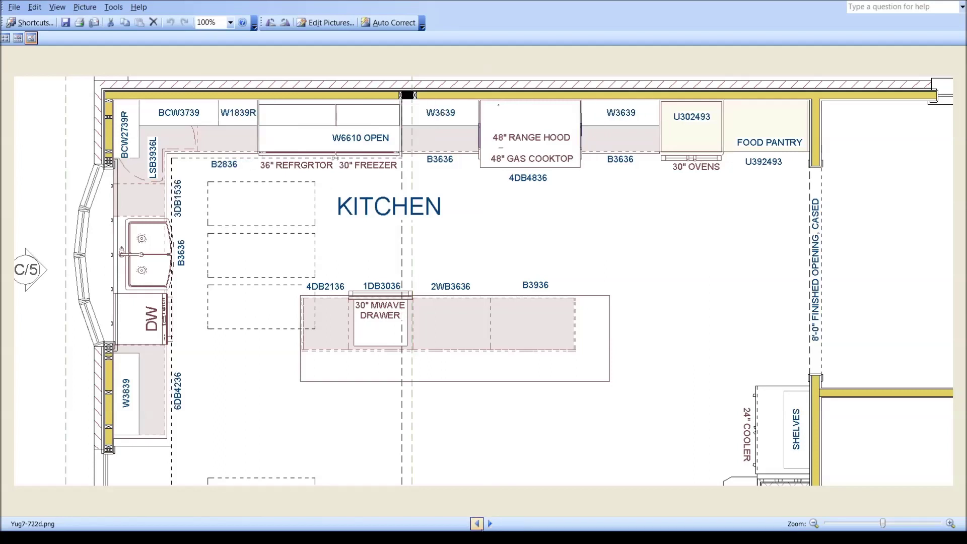
click(477, 524)
click(490, 524)
key(Right)
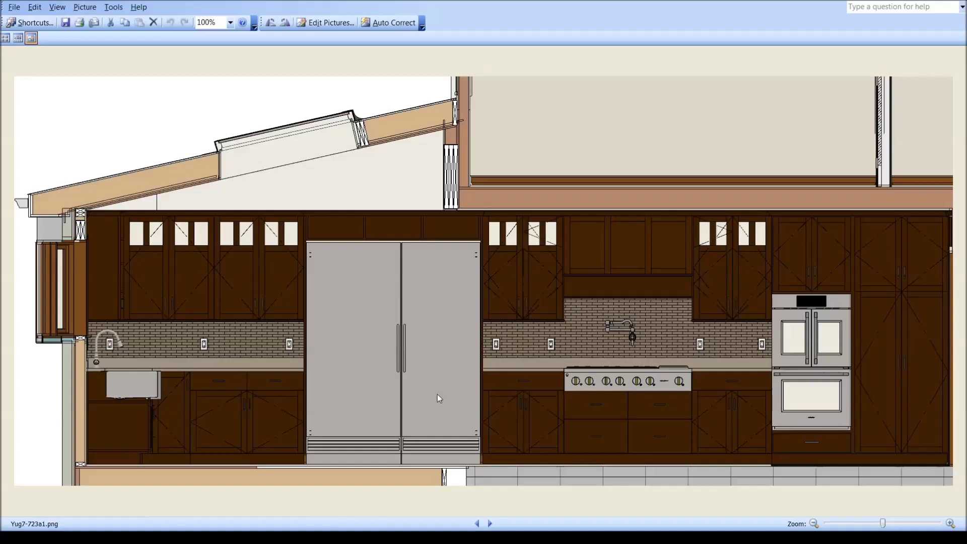
click(491, 523)
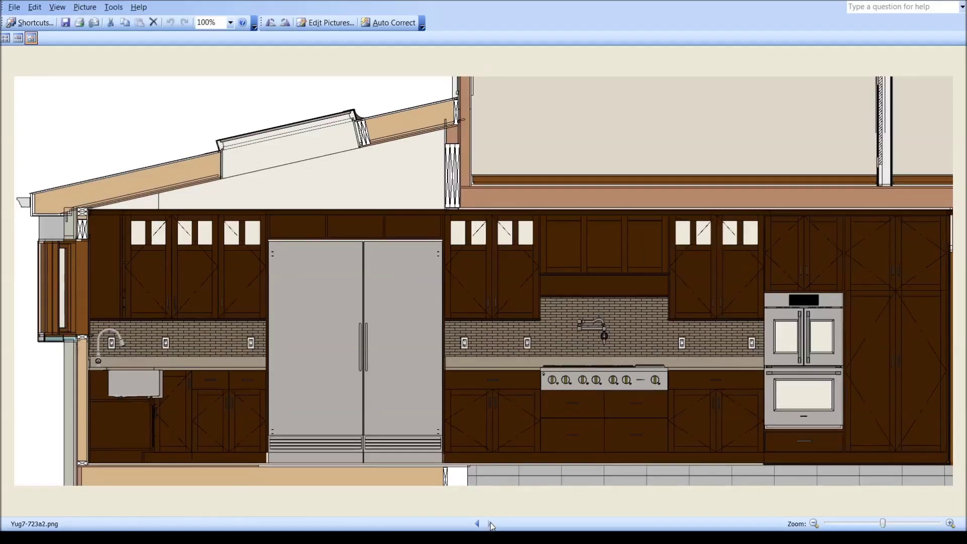
- Toggle between elevations Yug7-723a1 and 723a2, then return to kitchen plan 722d
click(478, 524)
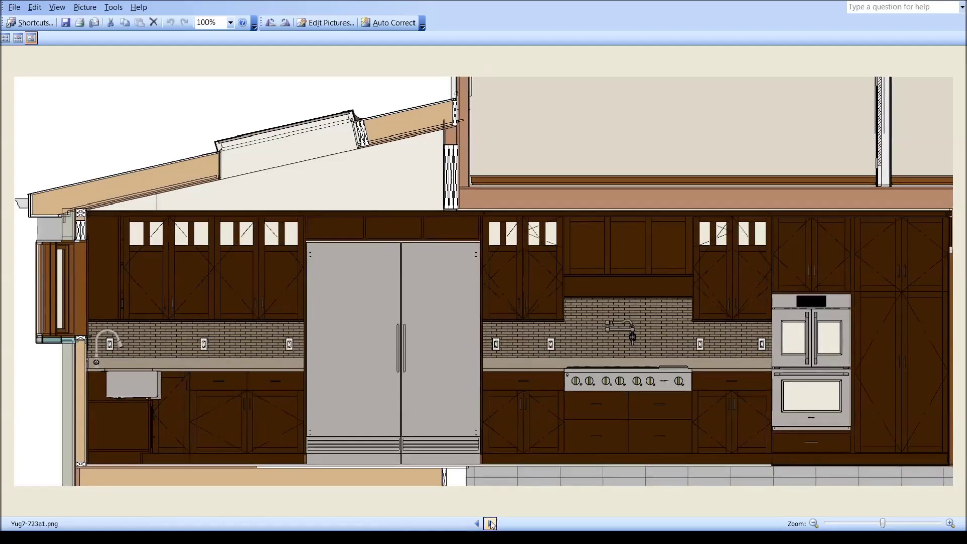
click(490, 524)
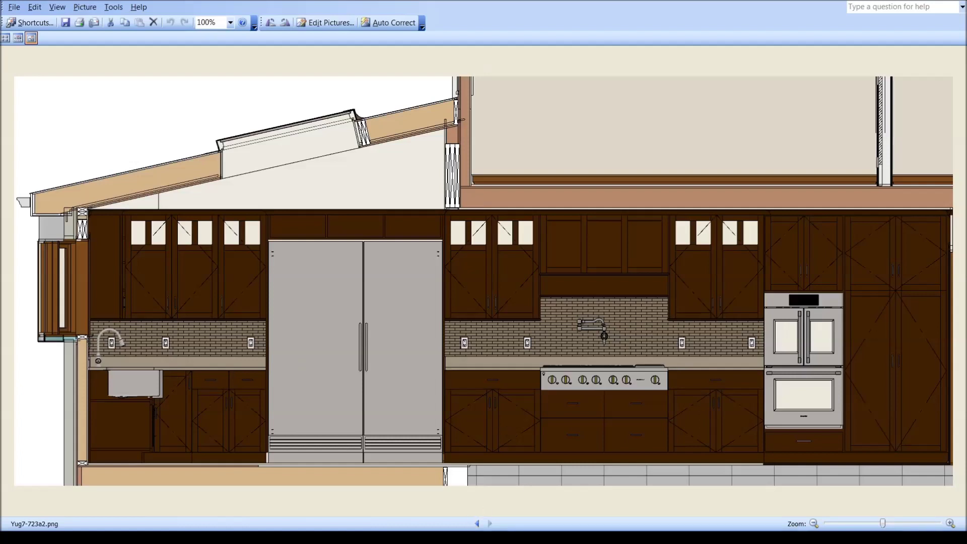
key(Left)
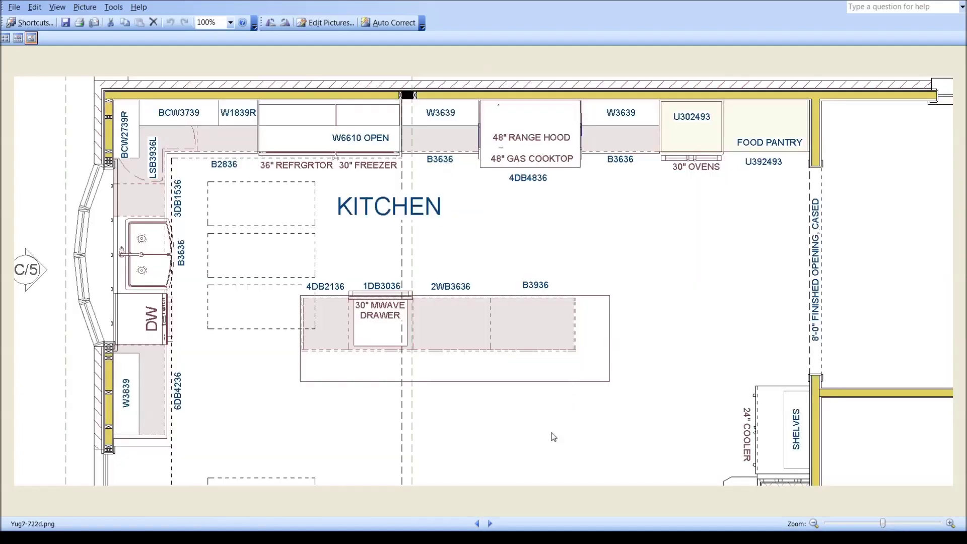
- Advance to Yug7-722e.png, the dimensioned plan with hardwood-to-ceramic flooring transition
click(490, 524)
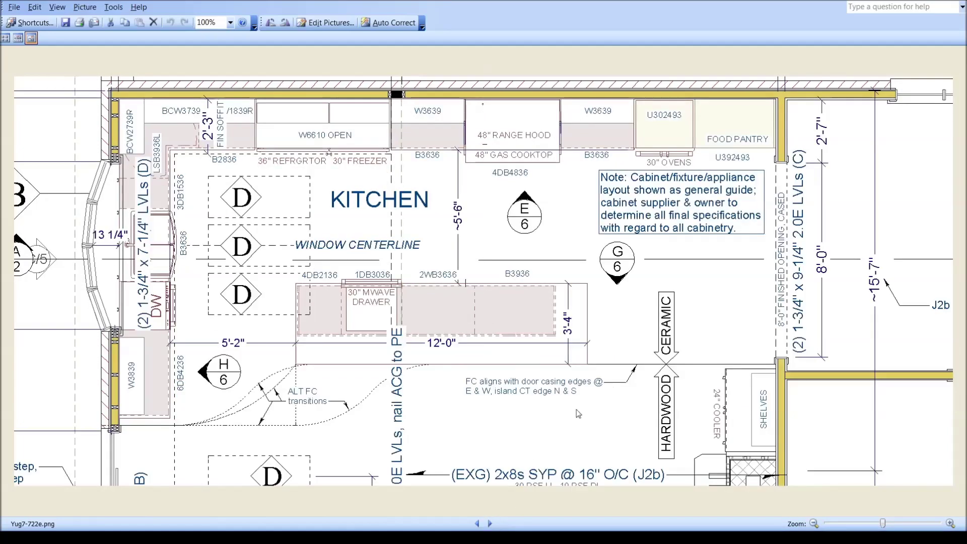